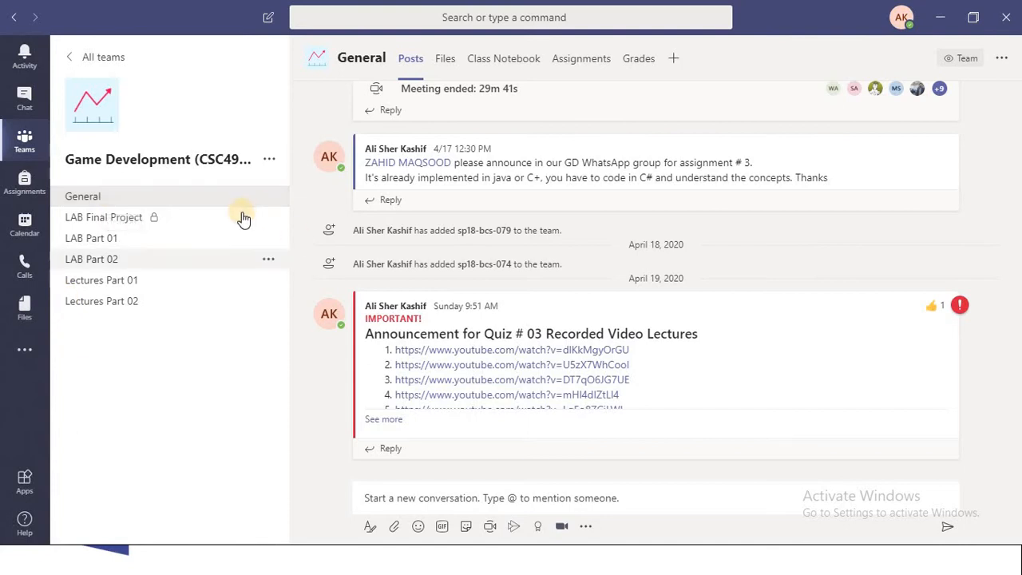
# - Create a new assignment in the Game Development team's General channel with the title "Assignment # 04"
pyautogui.click(584, 68)
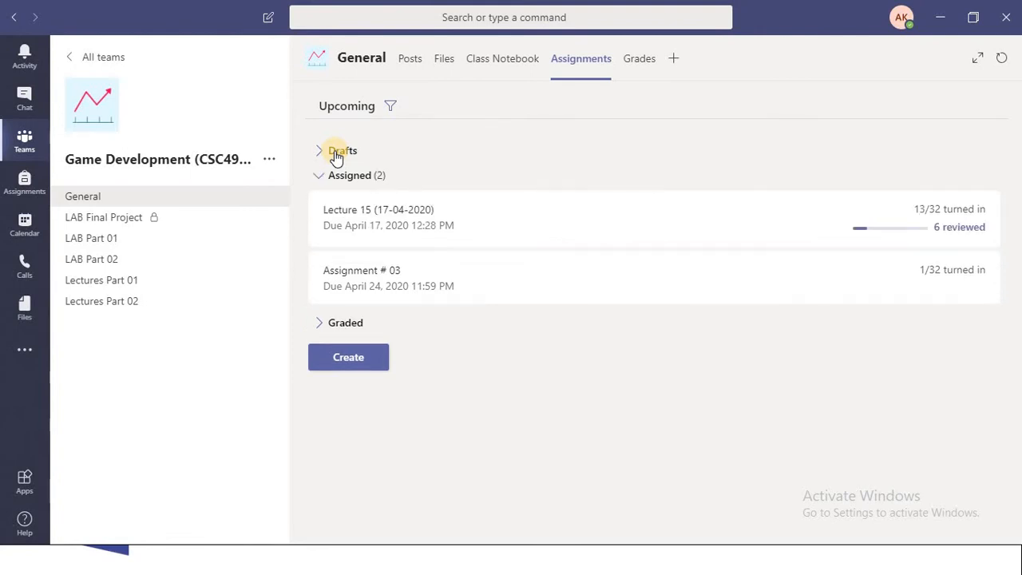
pyautogui.click(352, 368)
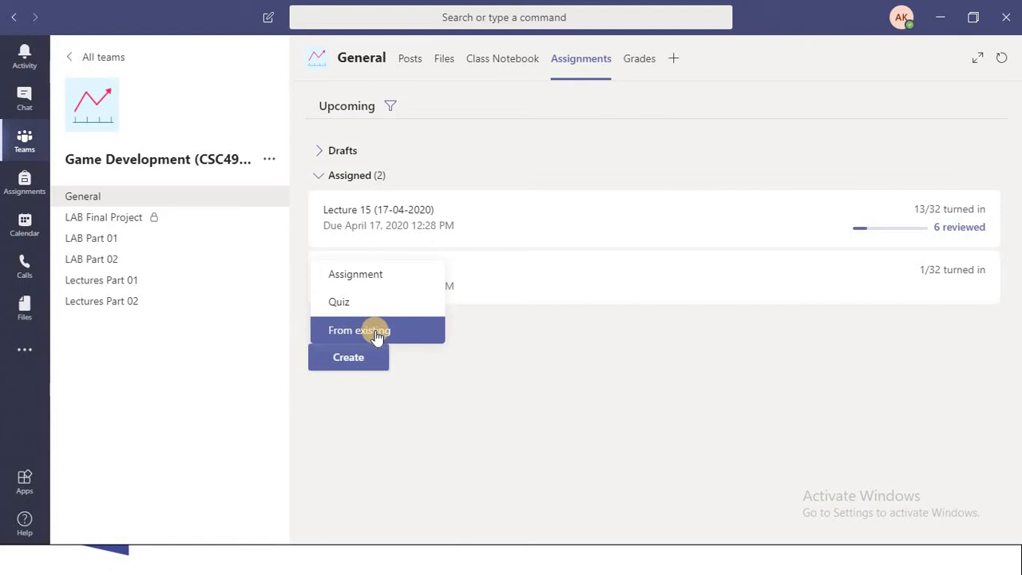
pyautogui.click(364, 281)
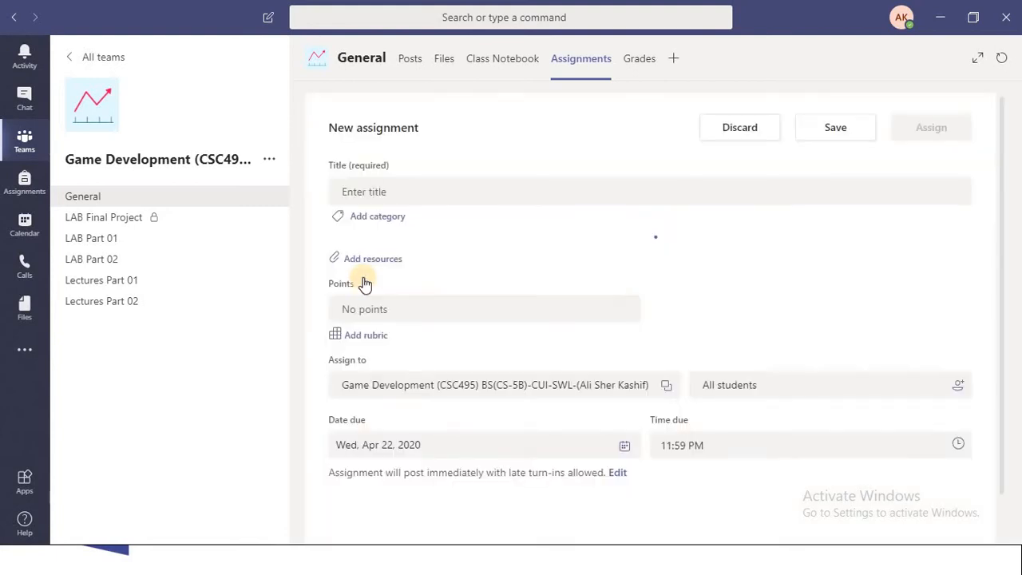
pyautogui.click(412, 193)
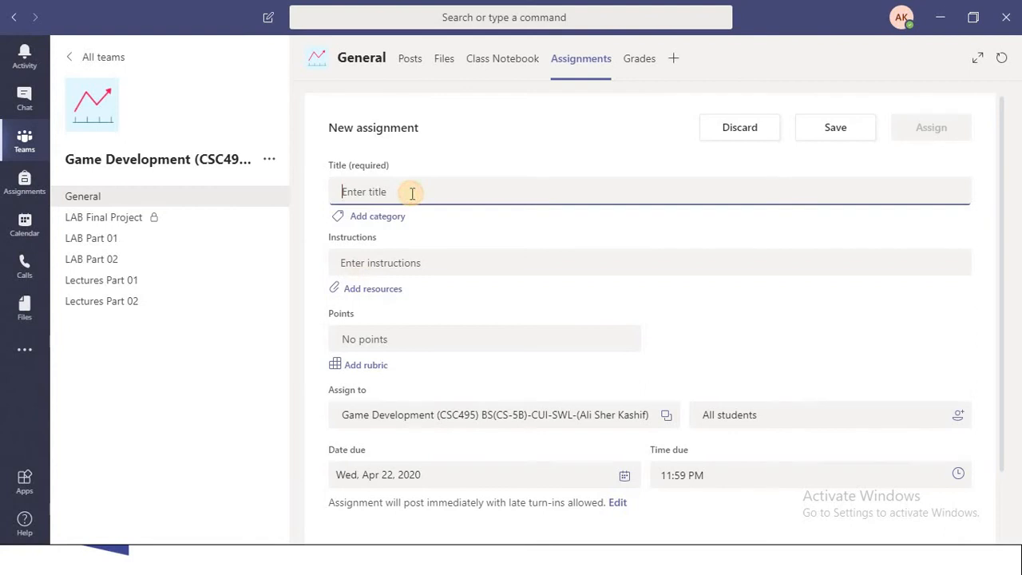
pyautogui.write('A')
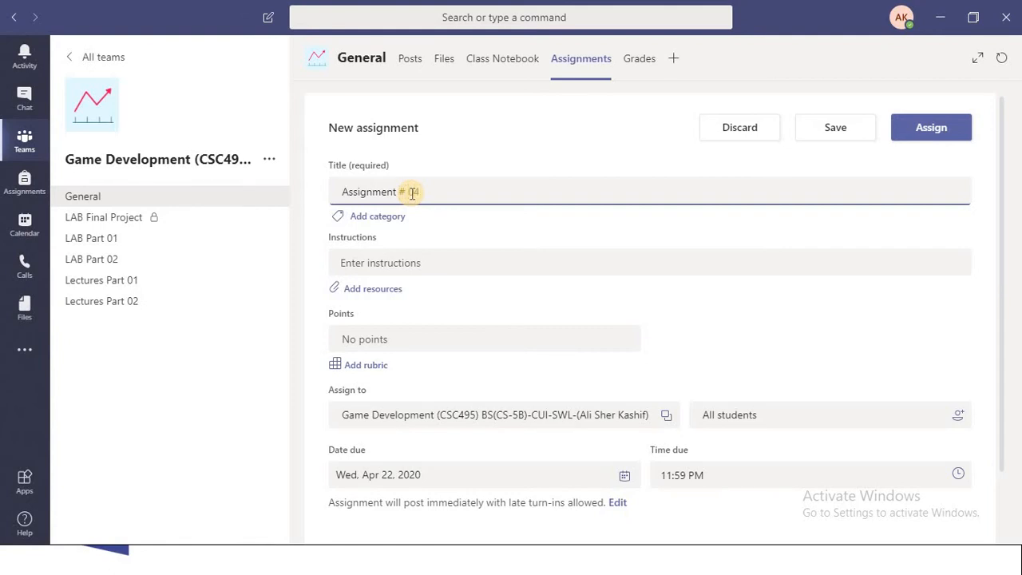
# - Enter "Each question has equal grade!" in bold as the assignment's instructions
pyautogui.click(380, 265)
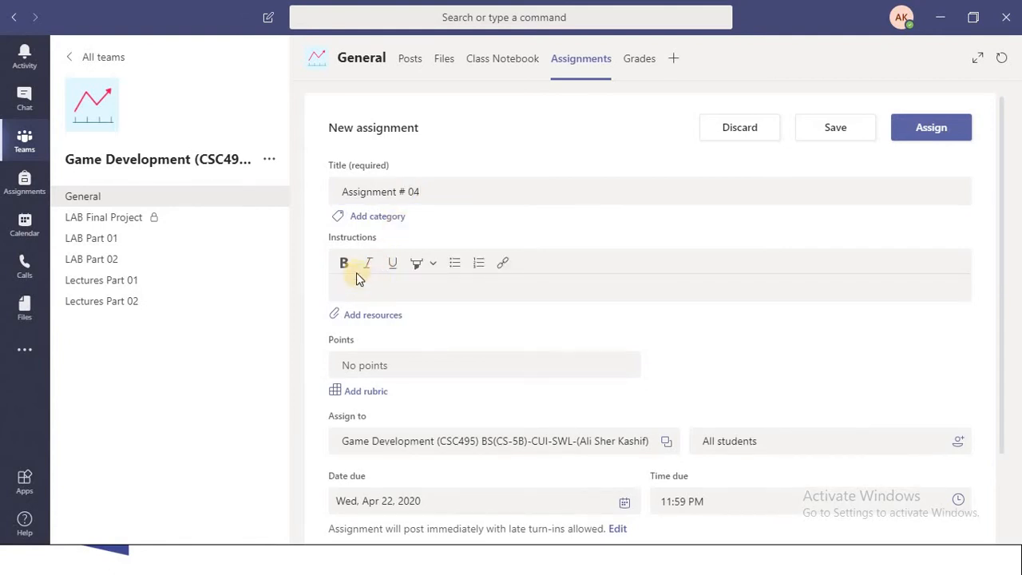
pyautogui.click(343, 263)
pyautogui.click(362, 293)
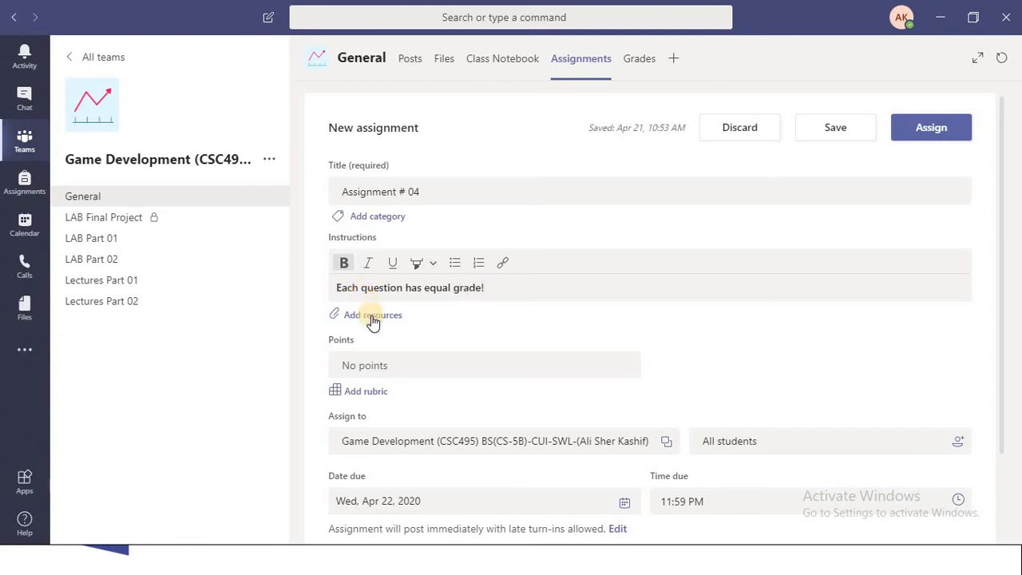
# - Start adding a resource to the assignment and copy the path of Assignment Folder from File Explorer
pyautogui.click(372, 316)
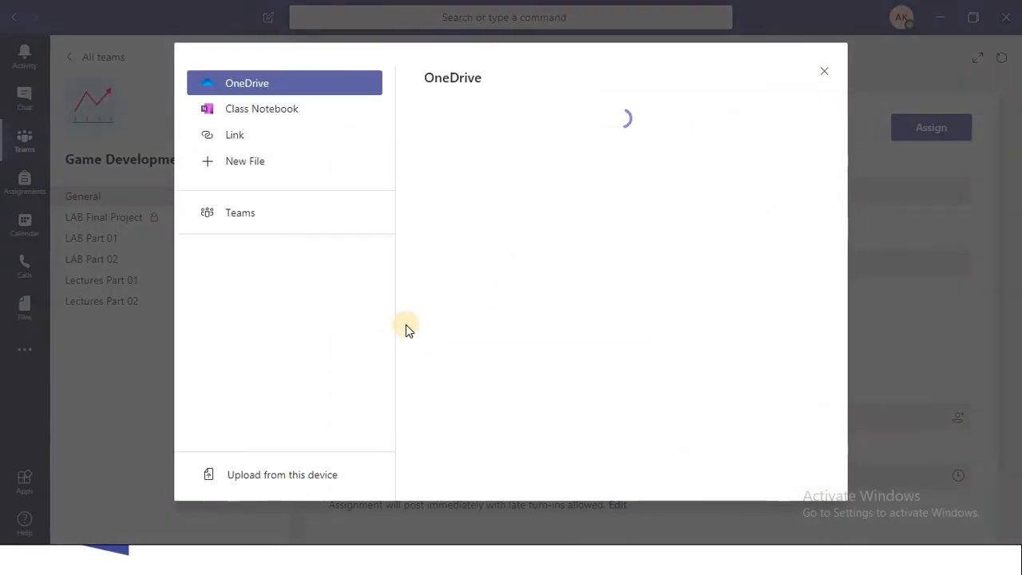
pyautogui.hotkey('alt', 'Tab')
pyautogui.hotkey('alt', 'Tab')
pyautogui.hotkey('alt', 'Tab')
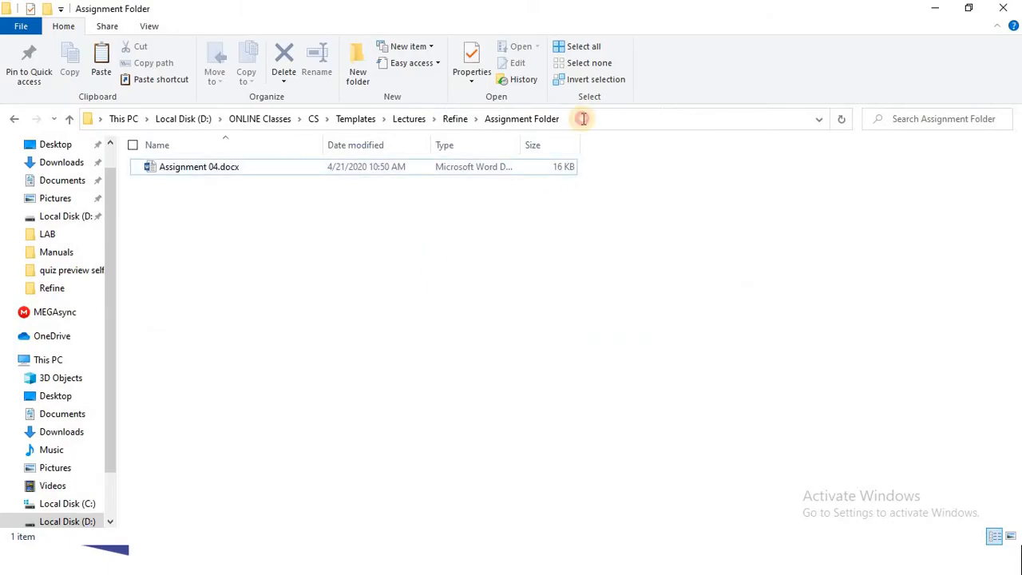
pyautogui.click(582, 119)
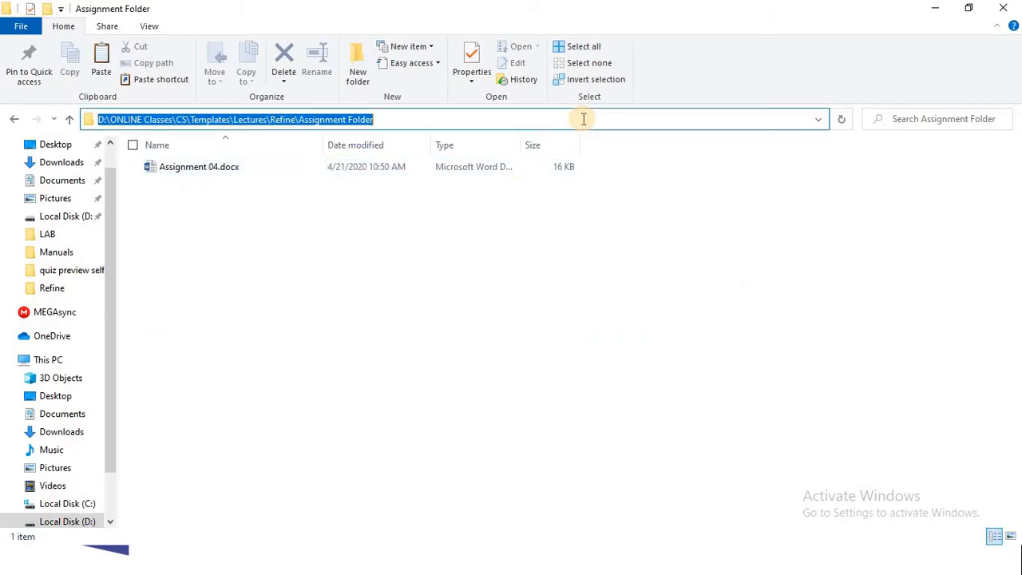
pyautogui.hotkey('alt', 'Tab')
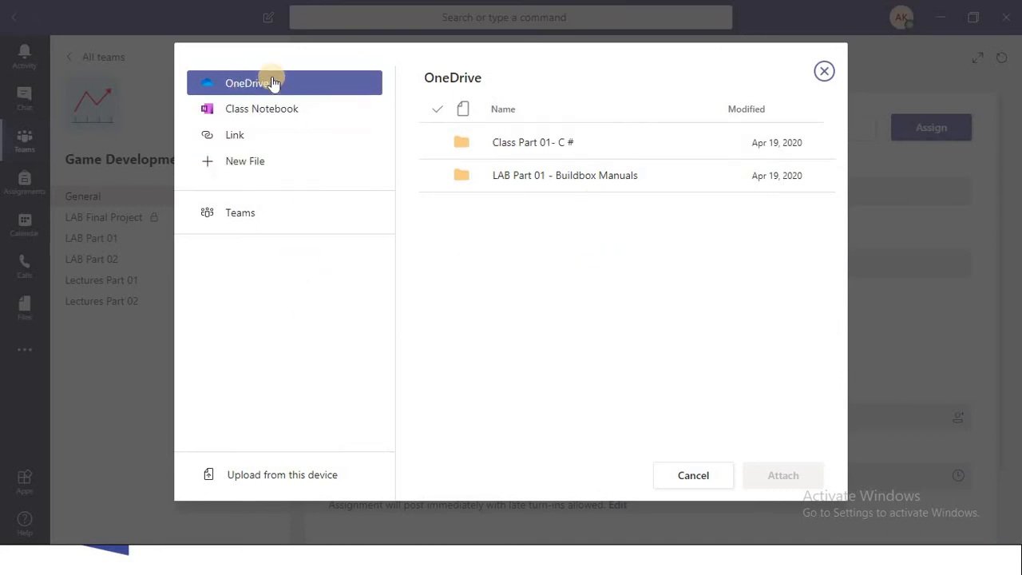
pyautogui.click(265, 112)
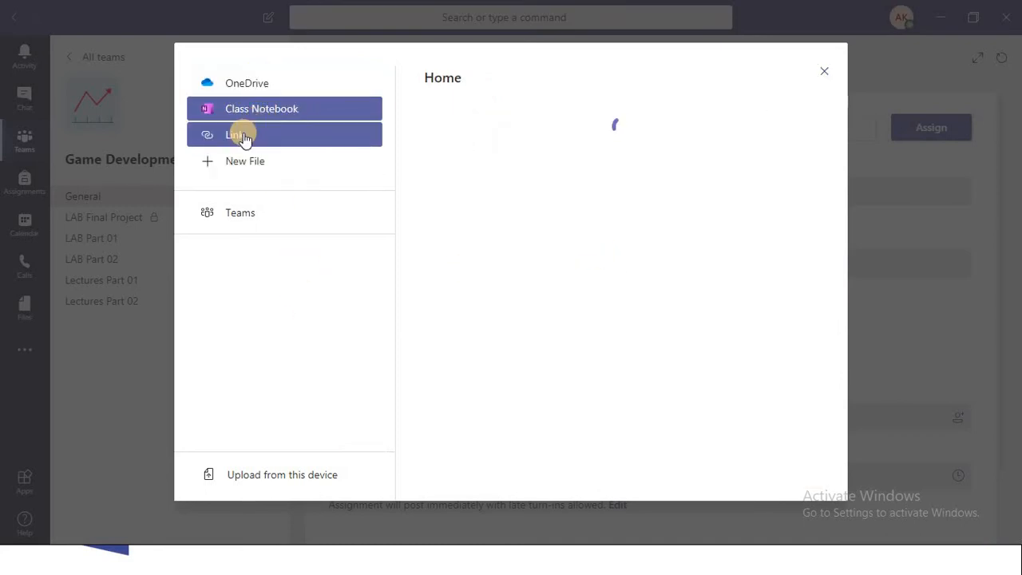
pyautogui.click(241, 136)
pyautogui.click(250, 163)
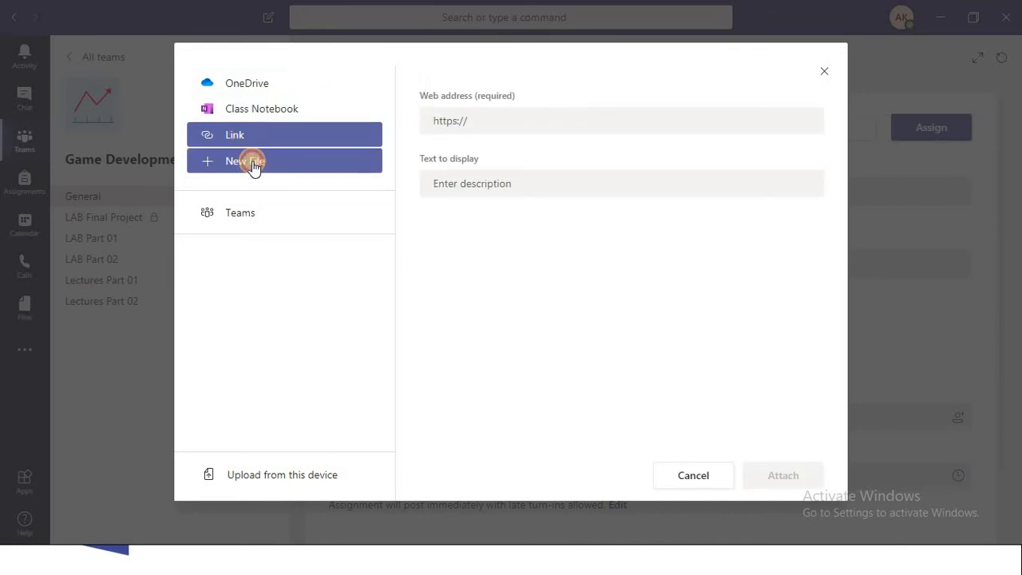
pyautogui.click(267, 218)
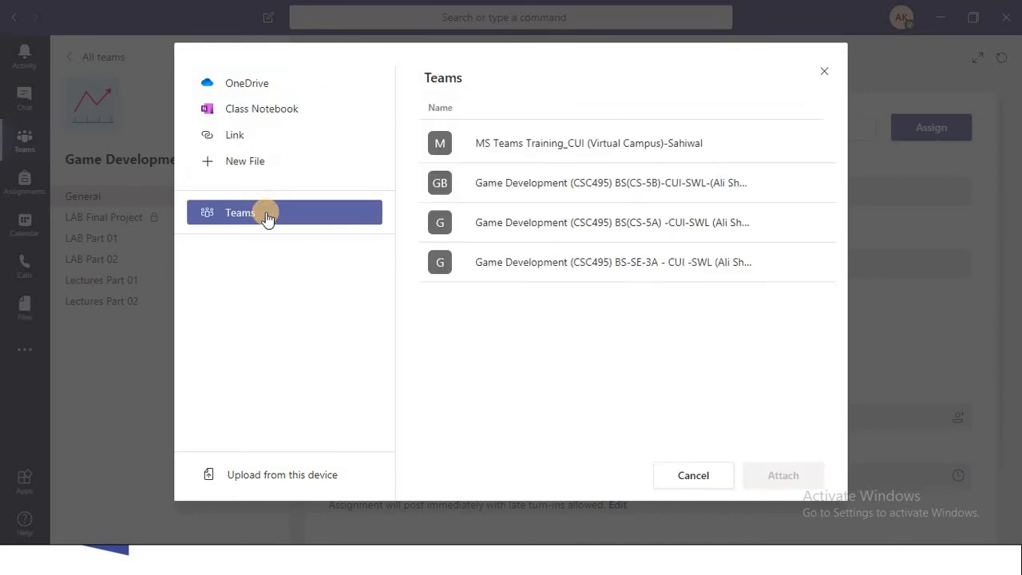
# - Upload Assignment 04.docx from Assignment Folder on this device and attach it to the assignment, using the copied folder path
pyautogui.click(271, 477)
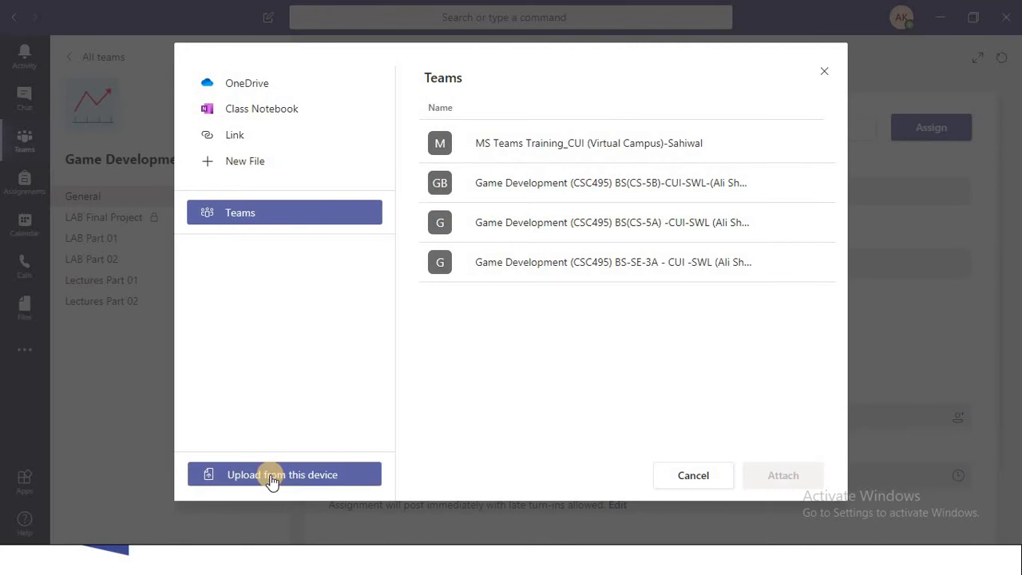
pyautogui.click(285, 484)
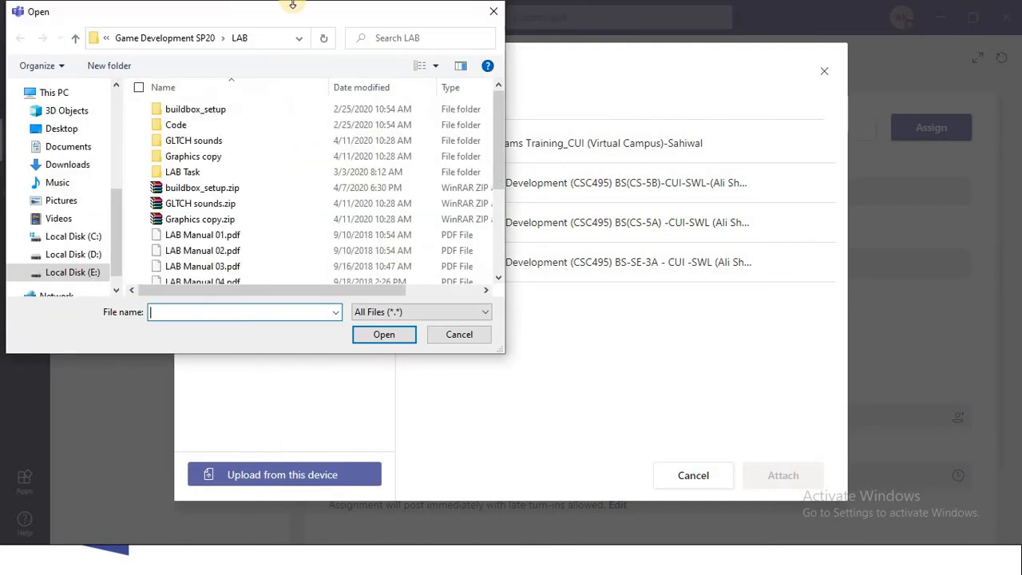
pyautogui.click(267, 38)
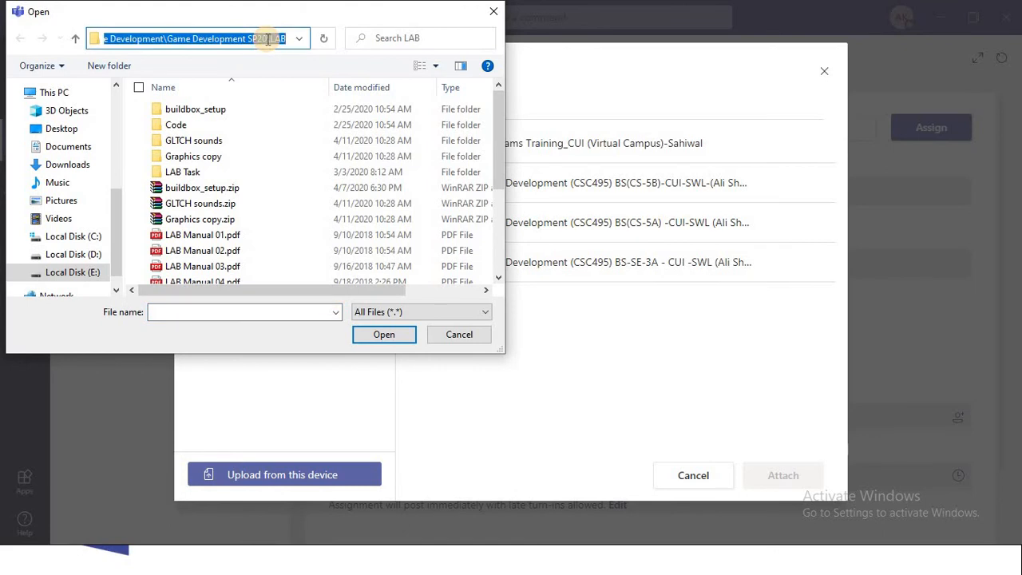
pyautogui.hotkey('ctrl', 'v')
pyautogui.press('Return')
pyautogui.doubleClick(228, 110)
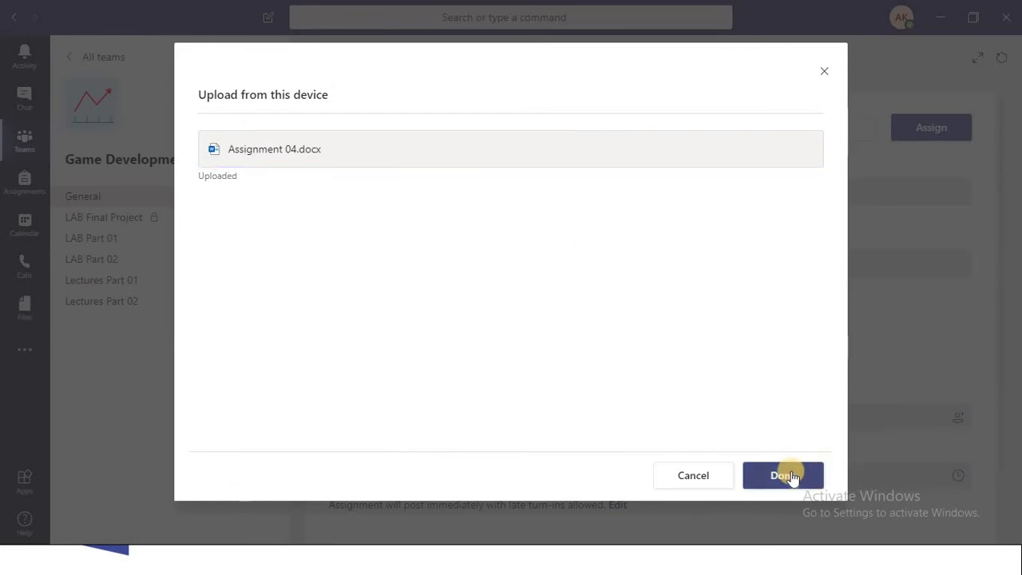
pyautogui.click(787, 476)
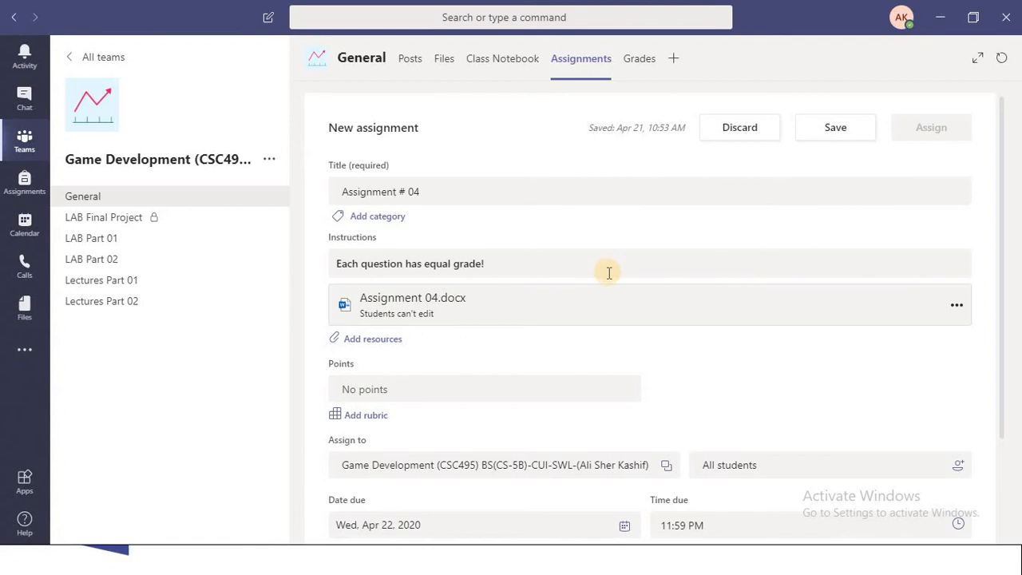
# - Set the assignment's points to 20 and its due date to Fri, Apr 24, 2020
pyautogui.click(407, 384)
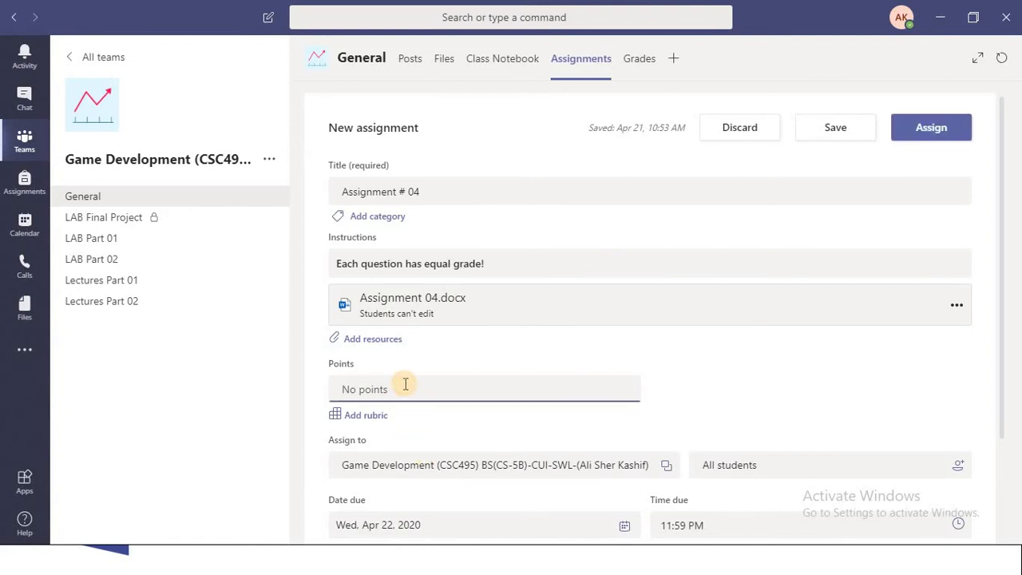
pyautogui.write('20')
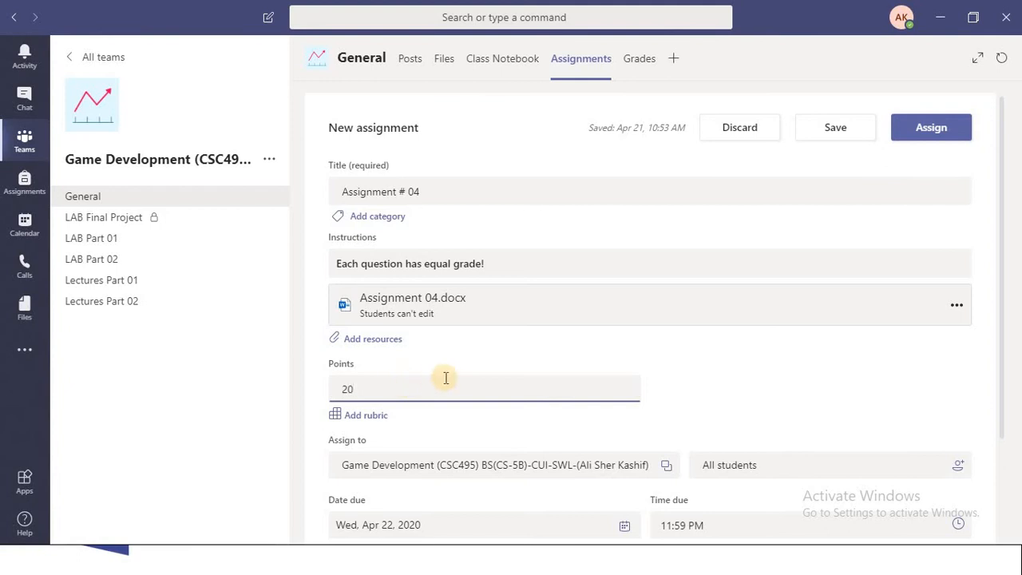
pyautogui.scroll(-3, 449, 377)
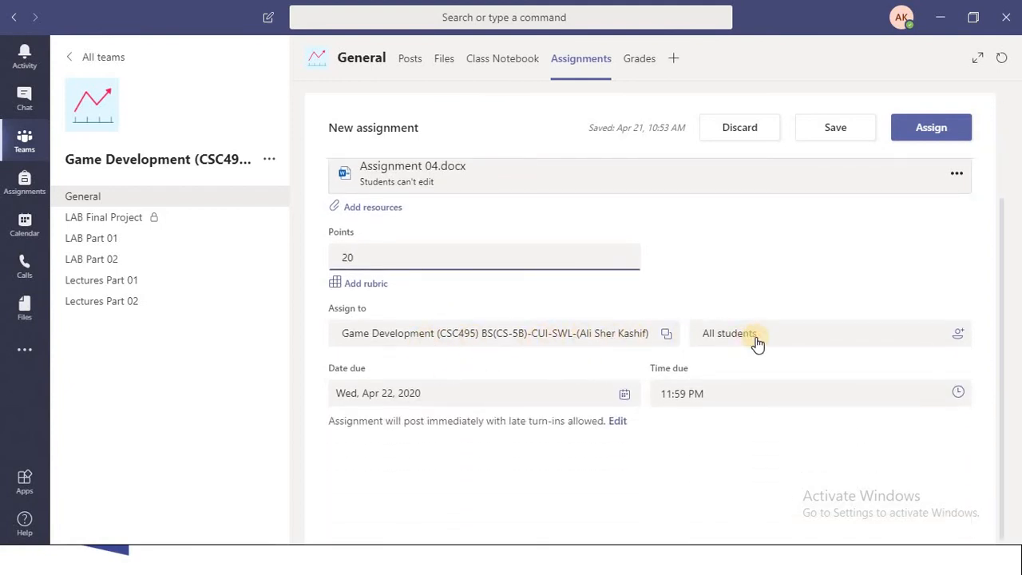
pyautogui.click(443, 394)
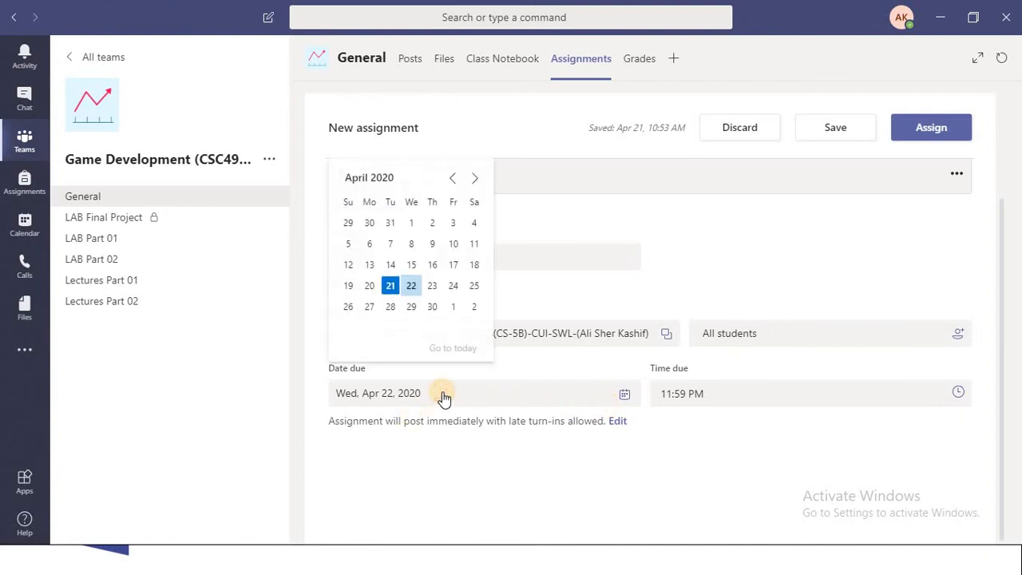
pyautogui.click(452, 288)
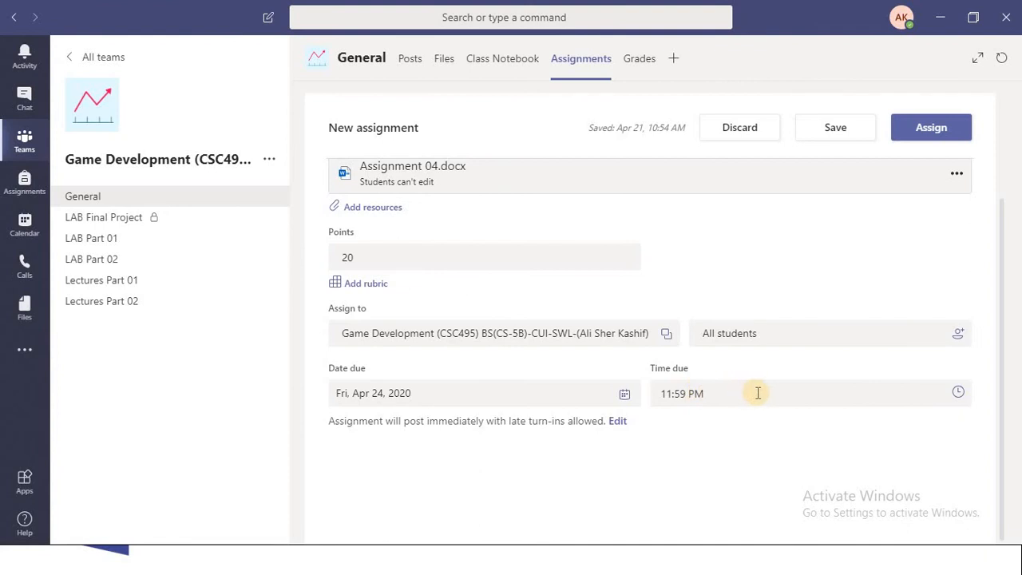
# - Set the assignment's due time to 4:00 PM
pyautogui.click(958, 392)
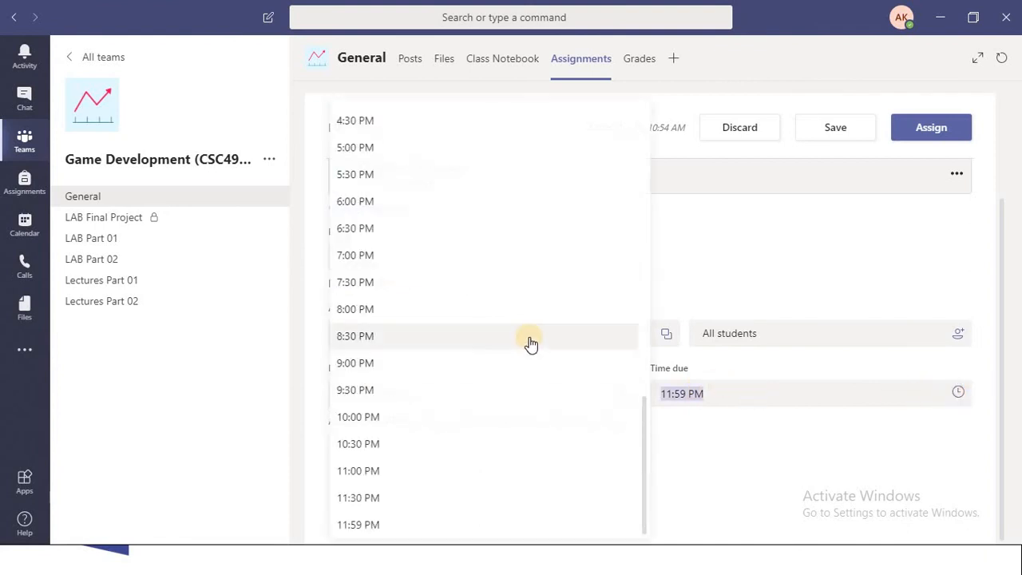
pyautogui.scroll(5, 531, 342)
pyautogui.scroll(4, 531, 341)
pyautogui.scroll(-9, 531, 343)
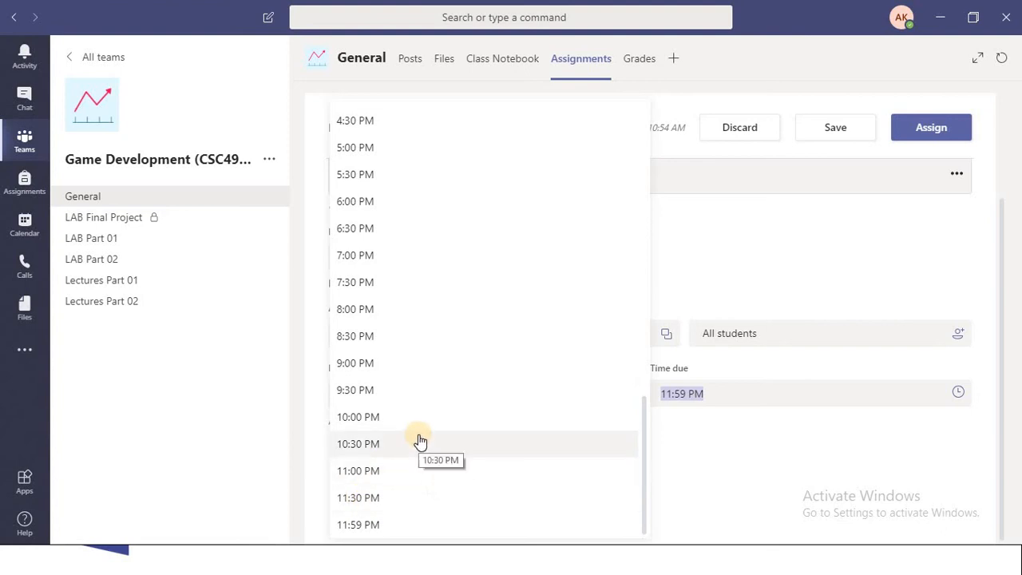
pyautogui.scroll(2, 365, 149)
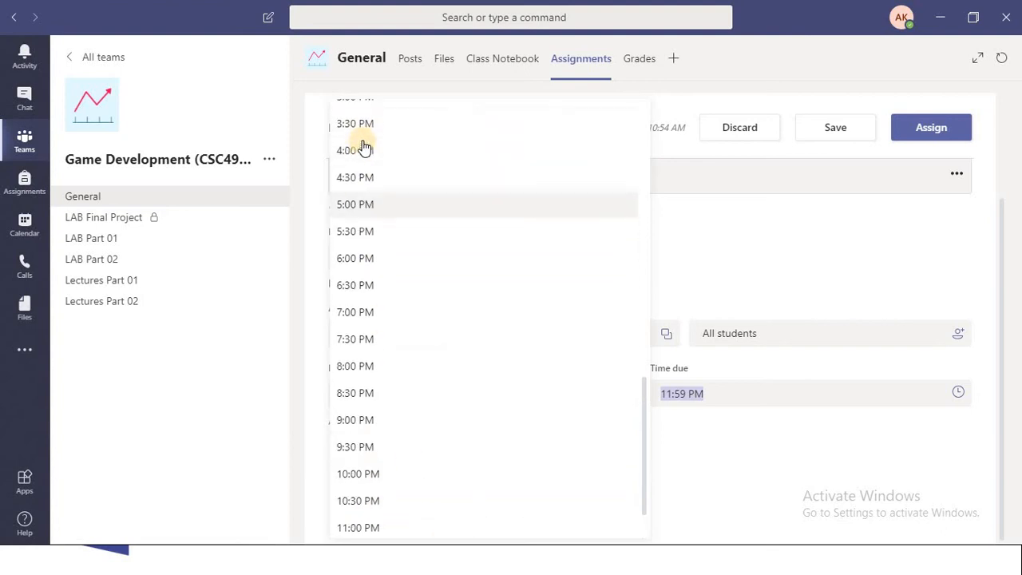
pyautogui.click(361, 166)
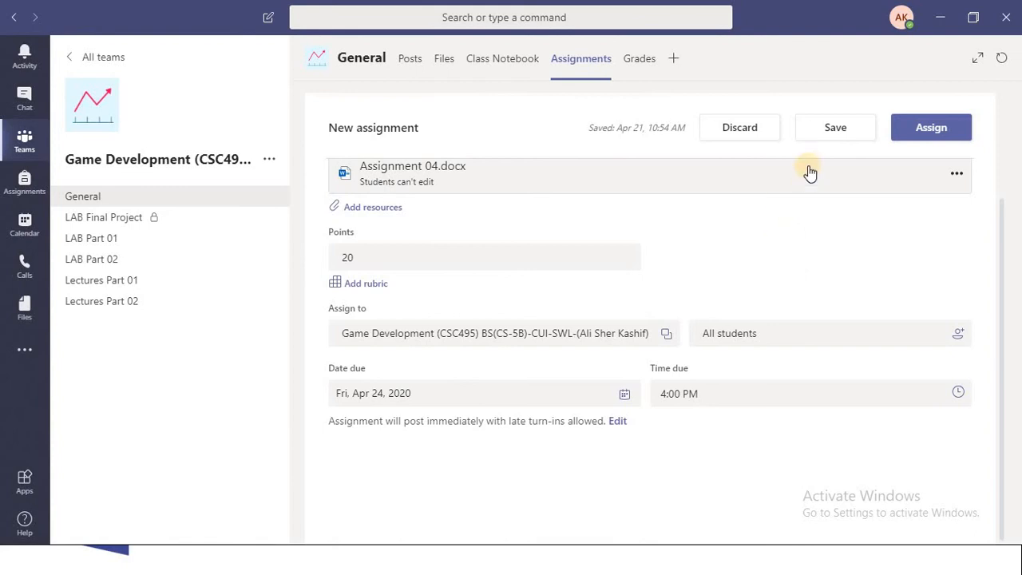
# - Save Assignment # 04 and assign it to all students of the team
pyautogui.click(833, 134)
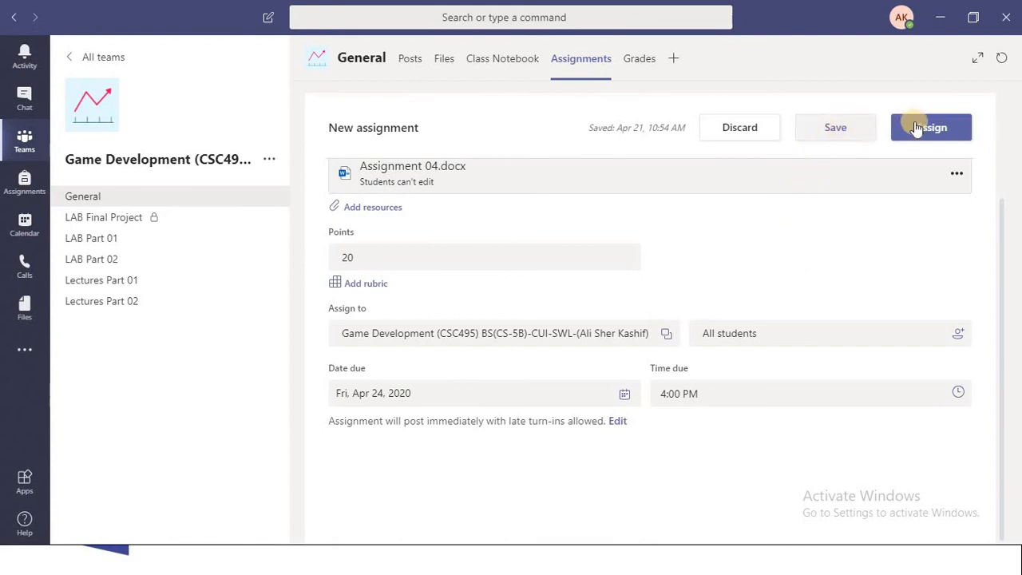
pyautogui.click(926, 135)
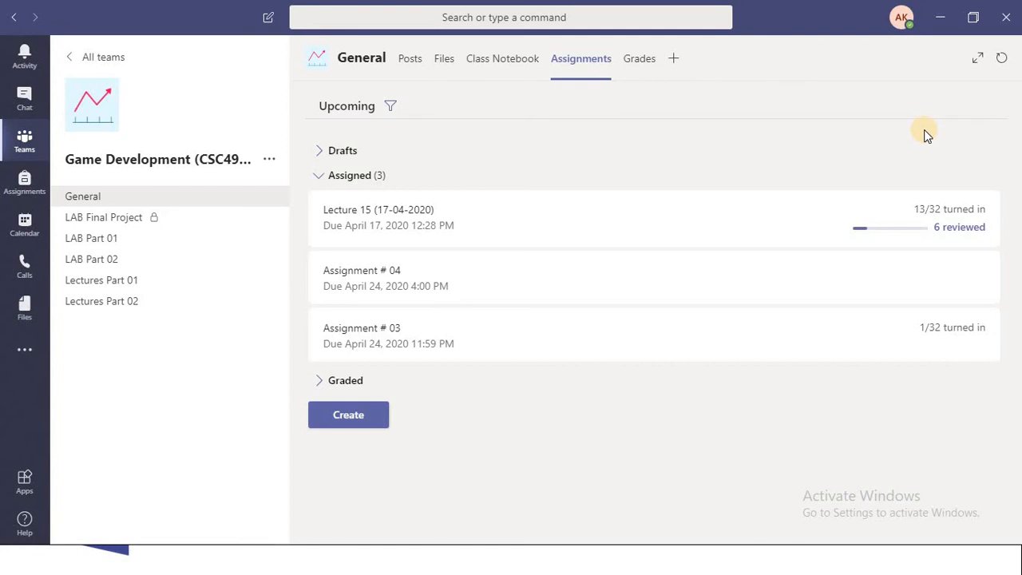
# - Open Assignment # 04 from its post in the General channel, check its student view and preview the attached Assignment 04.docx
pyautogui.click(102, 204)
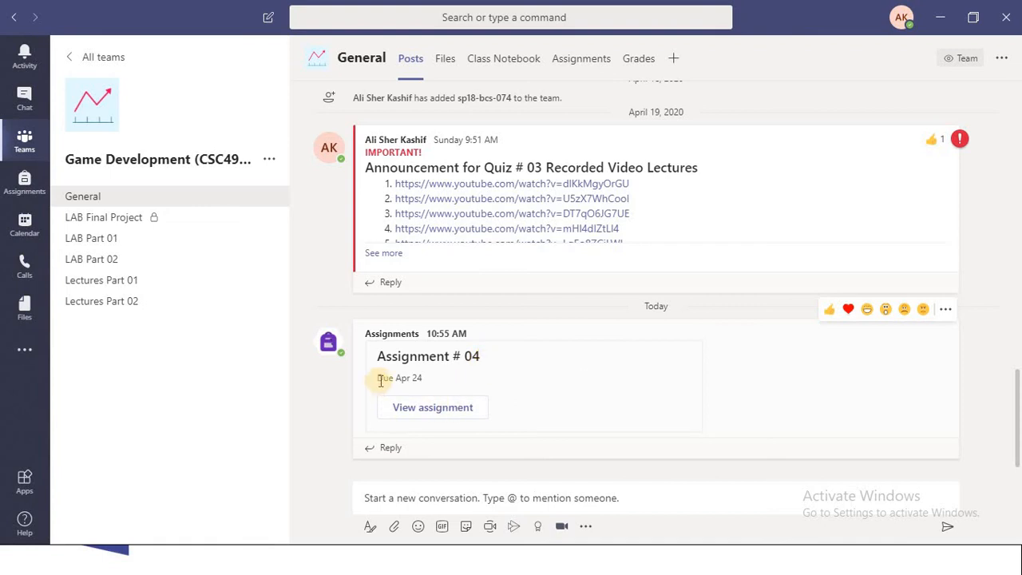
pyautogui.click(434, 409)
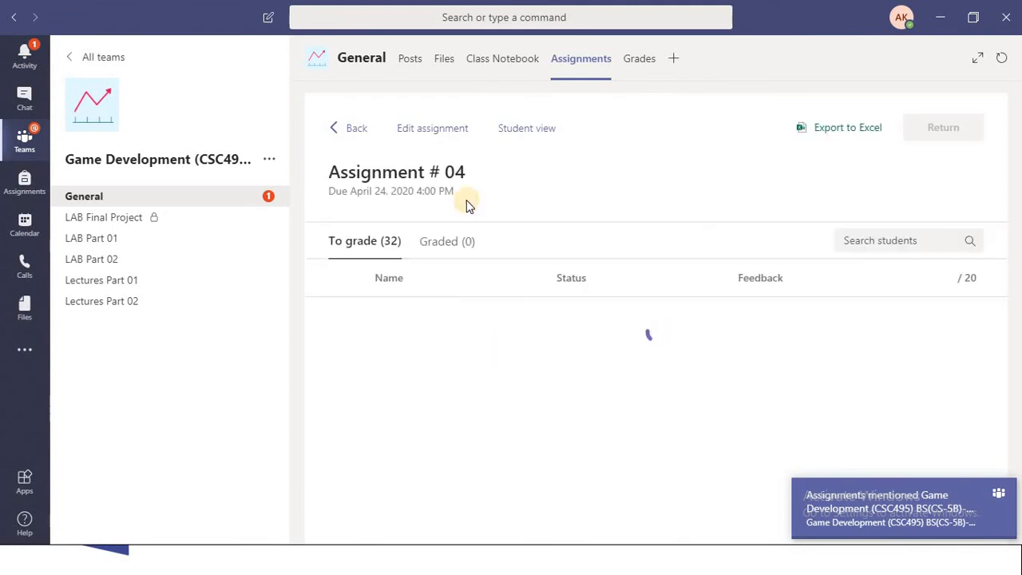
pyautogui.click(533, 130)
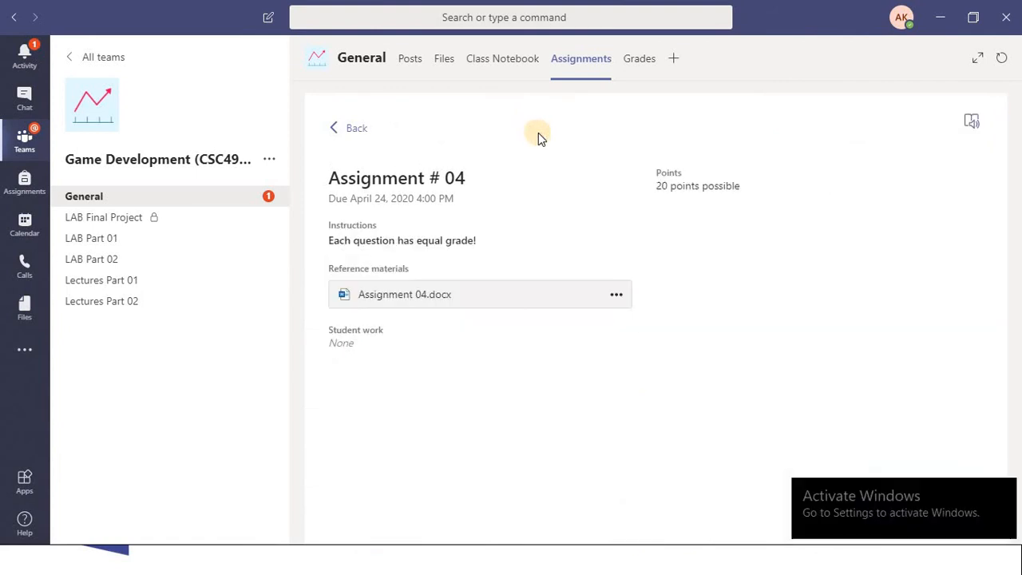
pyautogui.click(447, 295)
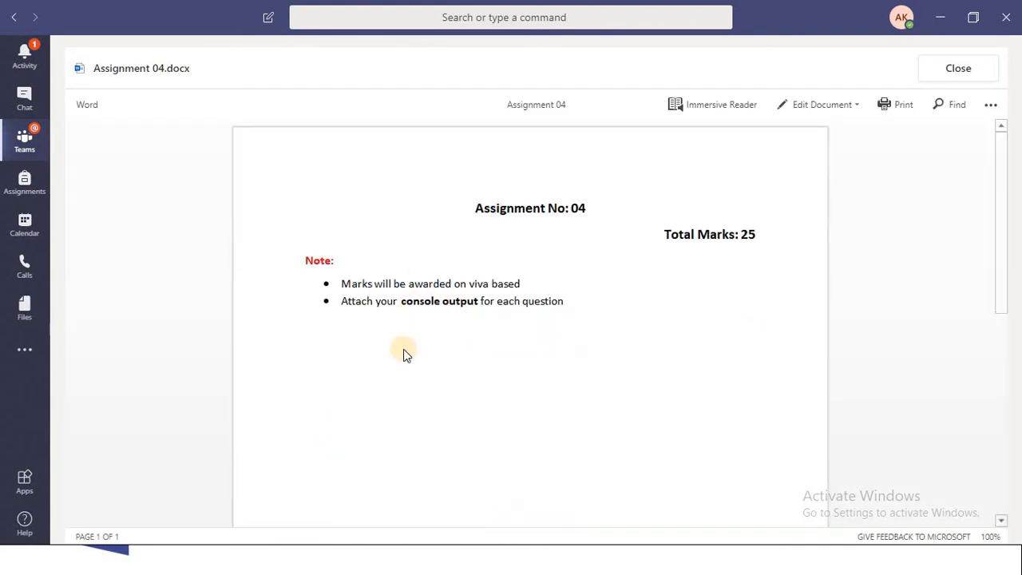
pyautogui.click(958, 68)
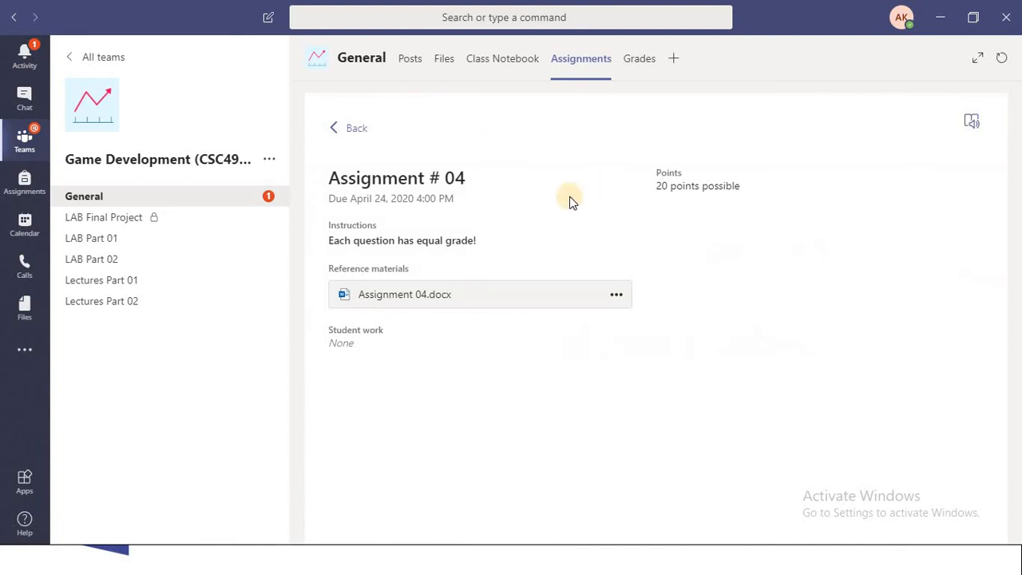
# - Leave the student view, review Assignment # 04's settings in its edit form and close the form without updating
pyautogui.click(356, 131)
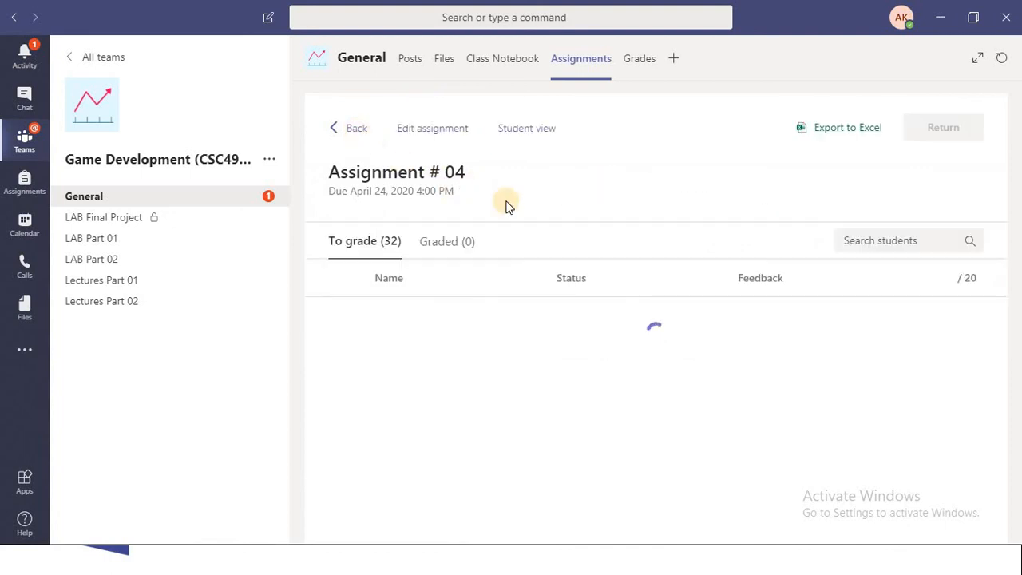
pyautogui.click(432, 130)
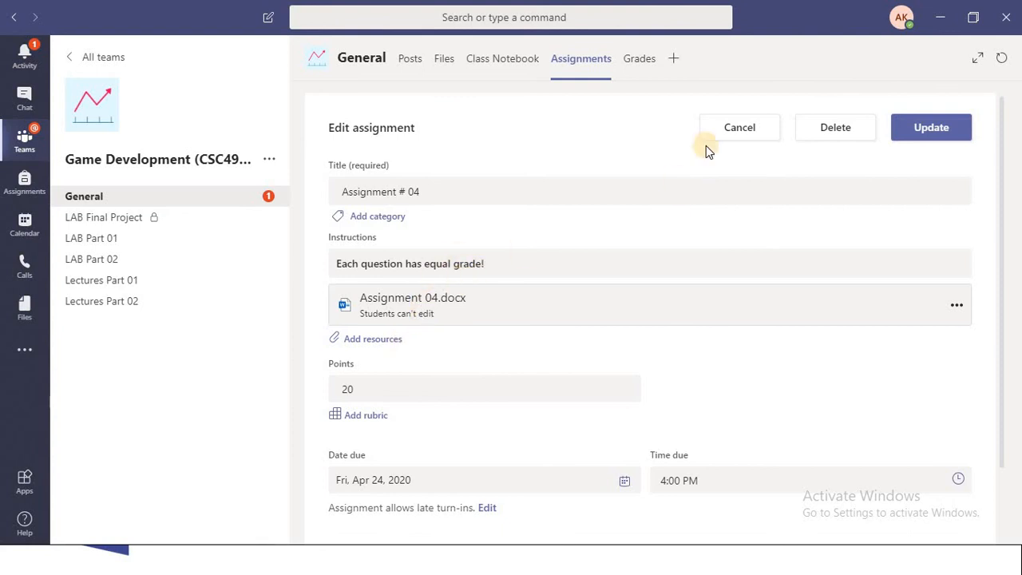
pyautogui.click(741, 128)
pyautogui.click(714, 132)
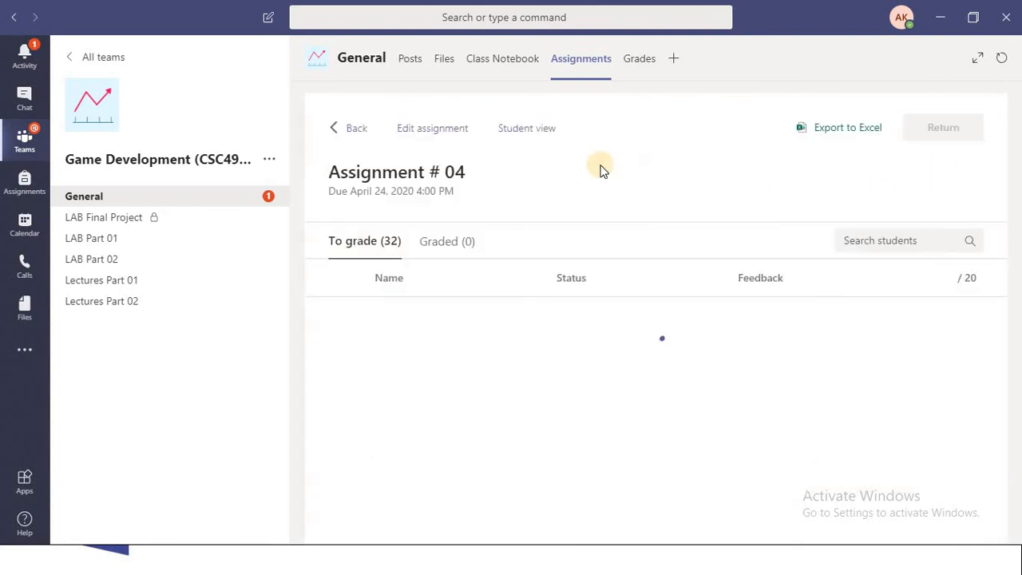
# - Return to the team's assignment list, reopen Assignment # 04 and review the turn-in status of all students to grade
pyautogui.click(351, 132)
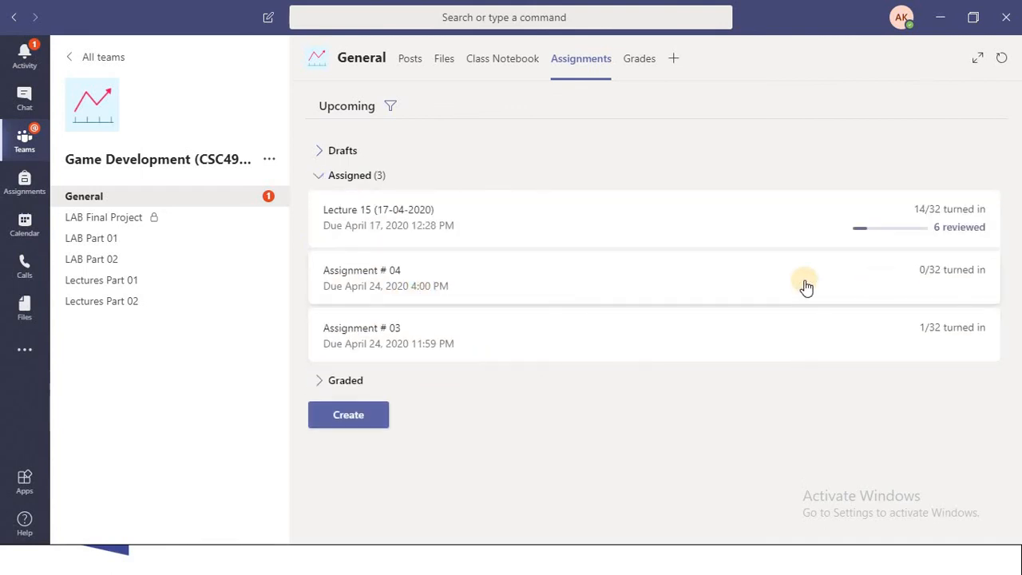
pyautogui.click(687, 283)
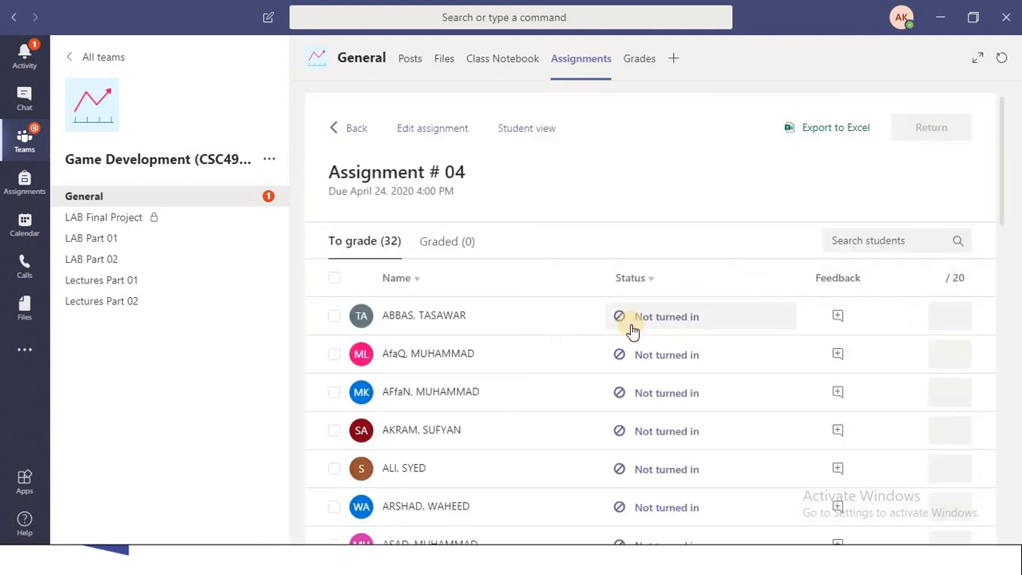
pyautogui.scroll(-10, 632, 329)
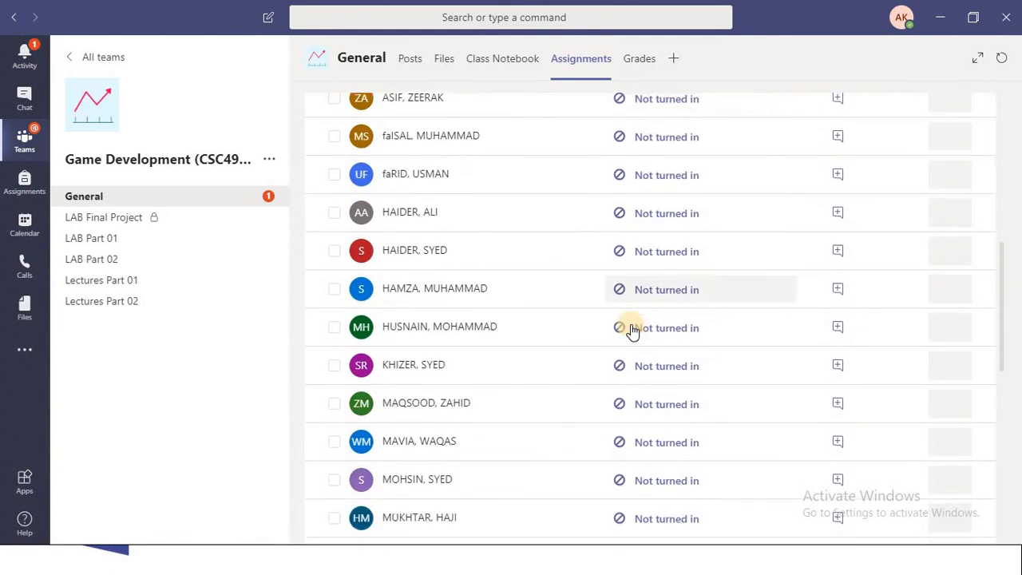
pyautogui.scroll(-2, 639, 351)
pyautogui.scroll(15, 650, 376)
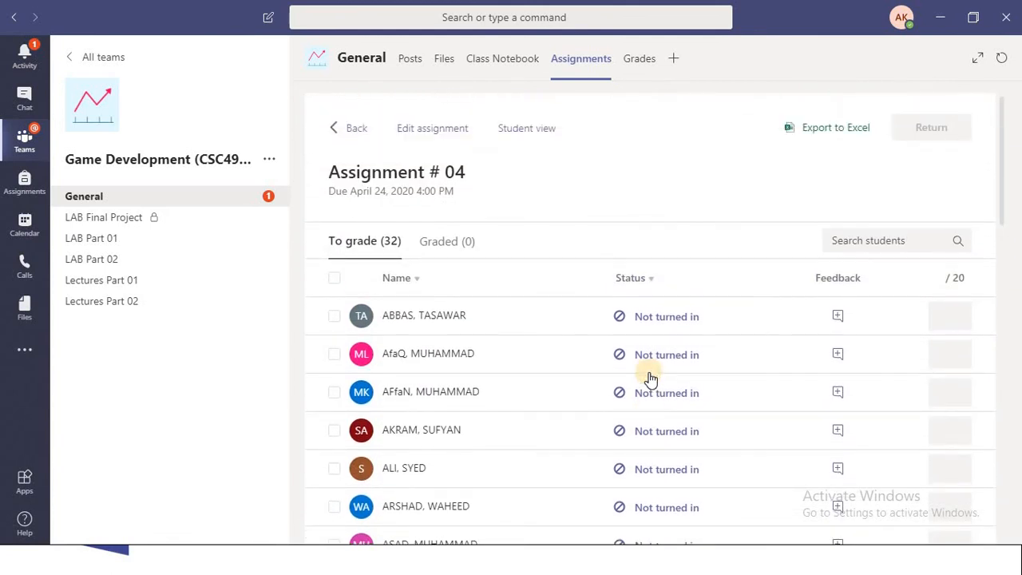
# - Switch to the running PowerPoint slide show on Microsoft Teams class assignments
pyautogui.hotkey('alt', 'Tab')
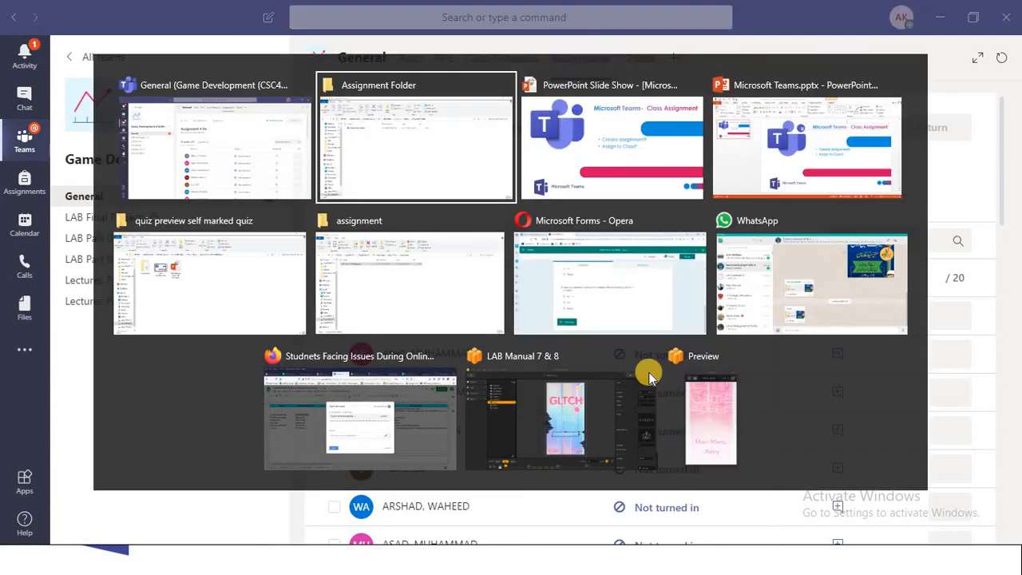
pyautogui.hotkey('alt', 'Tab')
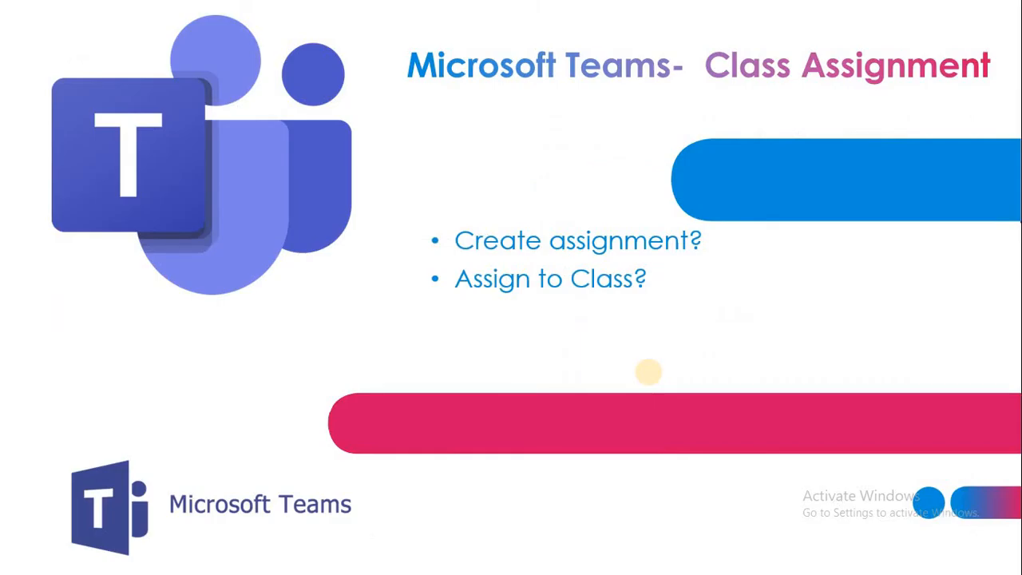